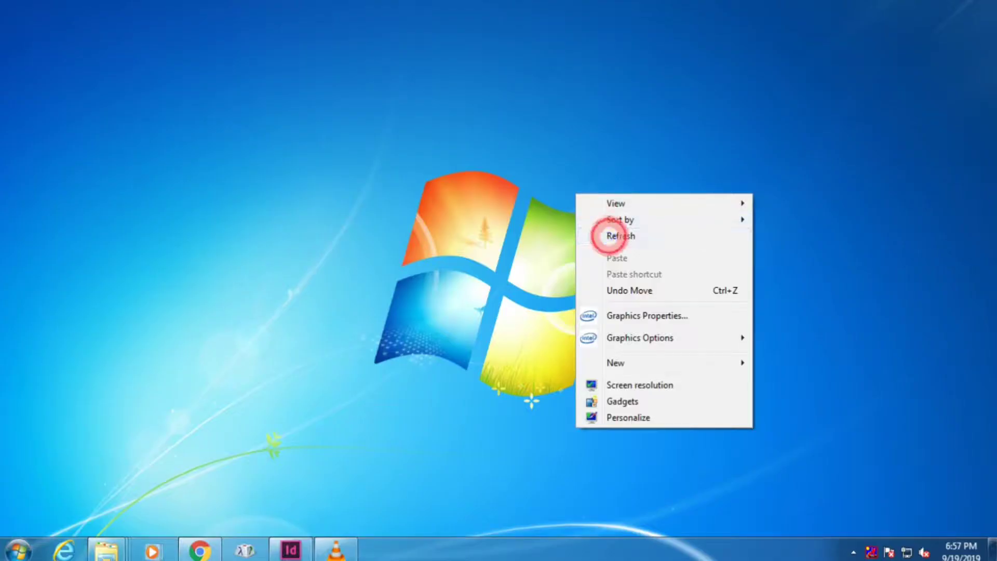
Step: Launch Adobe Photoshop 7.0 from the Windows 7 Start menu
click(608, 236)
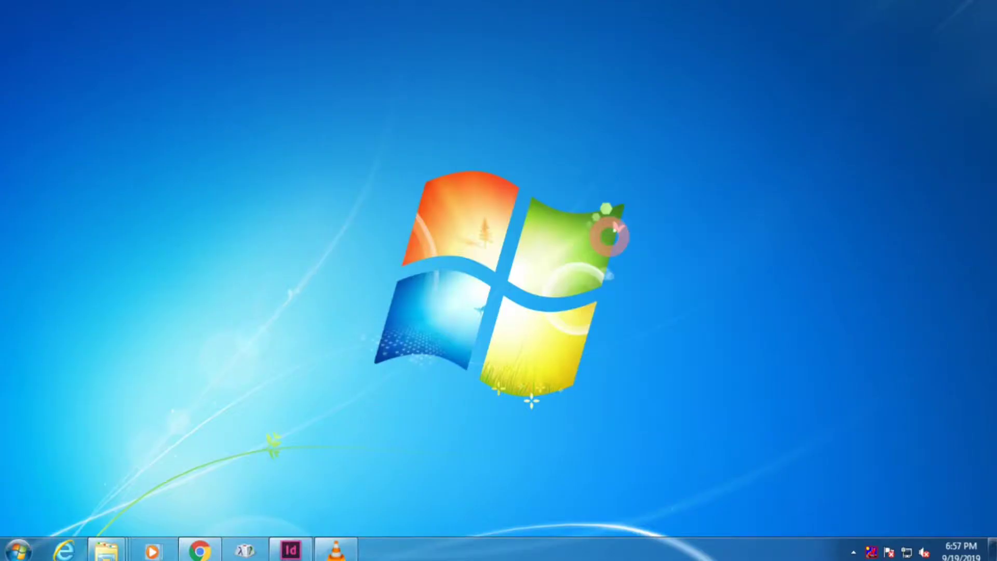
key(super)
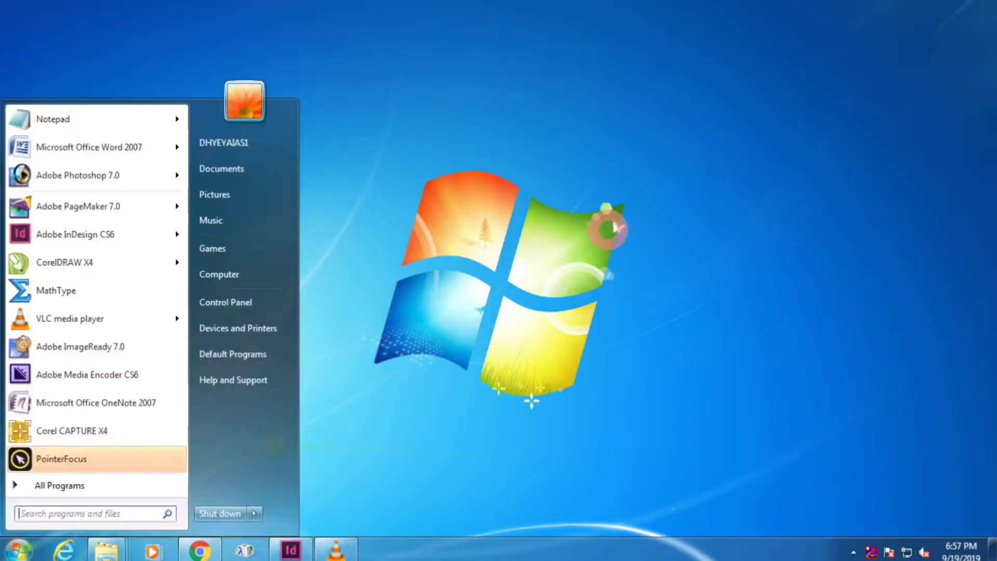
key(Down)
key(Down)
key(Down)
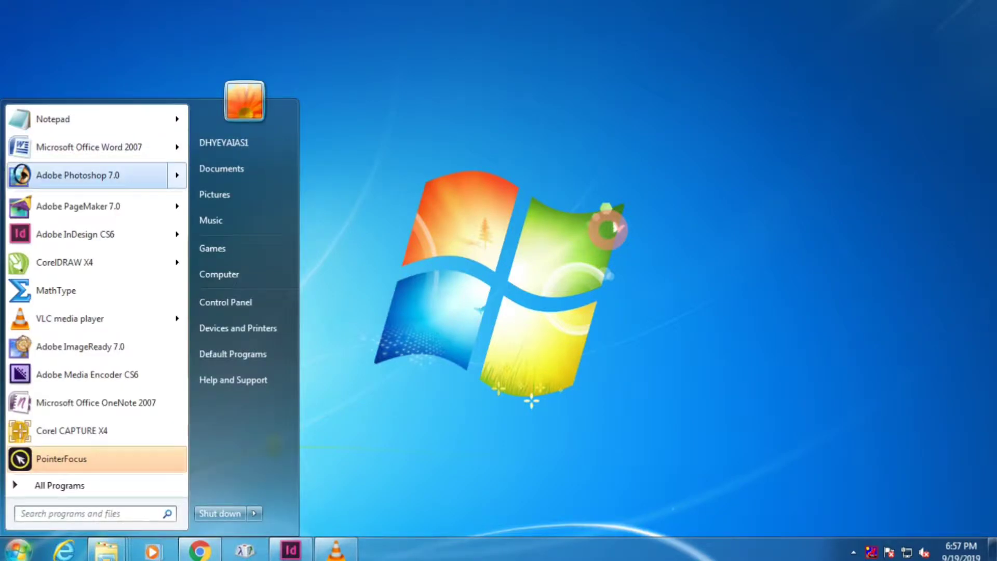
key(Return)
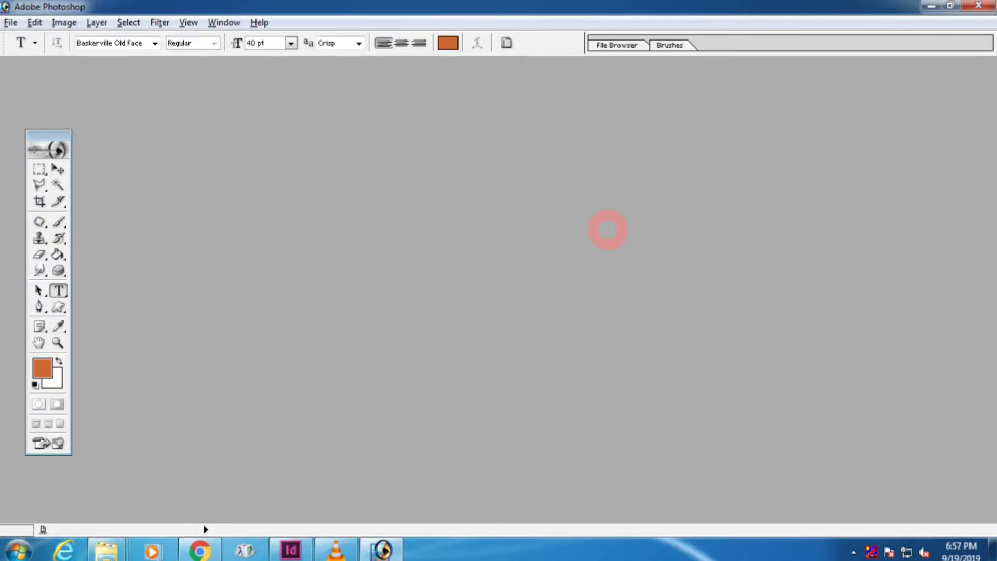
Step: Scan the handwritten note via Canon MF240 ScanGear into Untitled-1 and centre its window
key(alt+f)
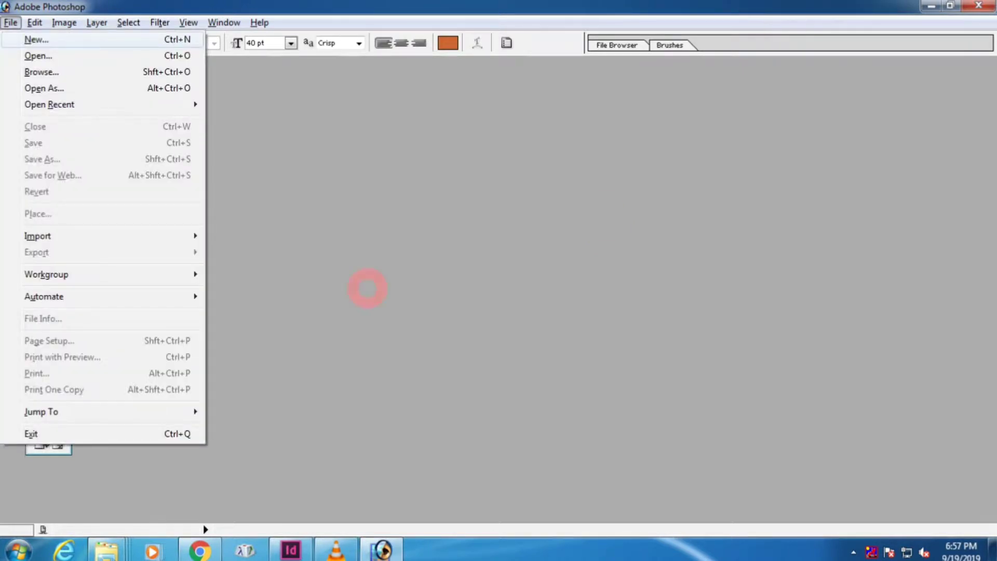
mouse_move(38, 235)
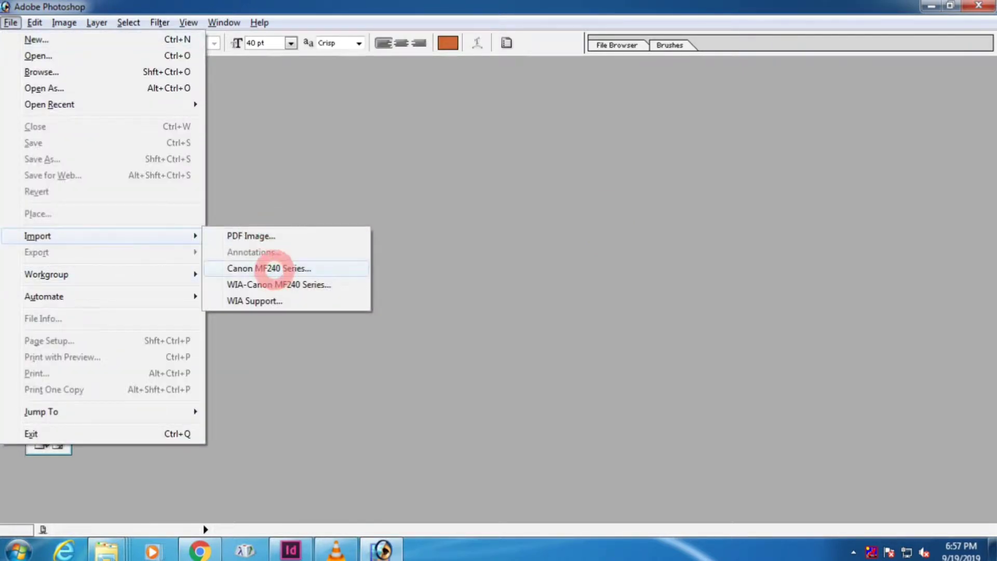
click(274, 267)
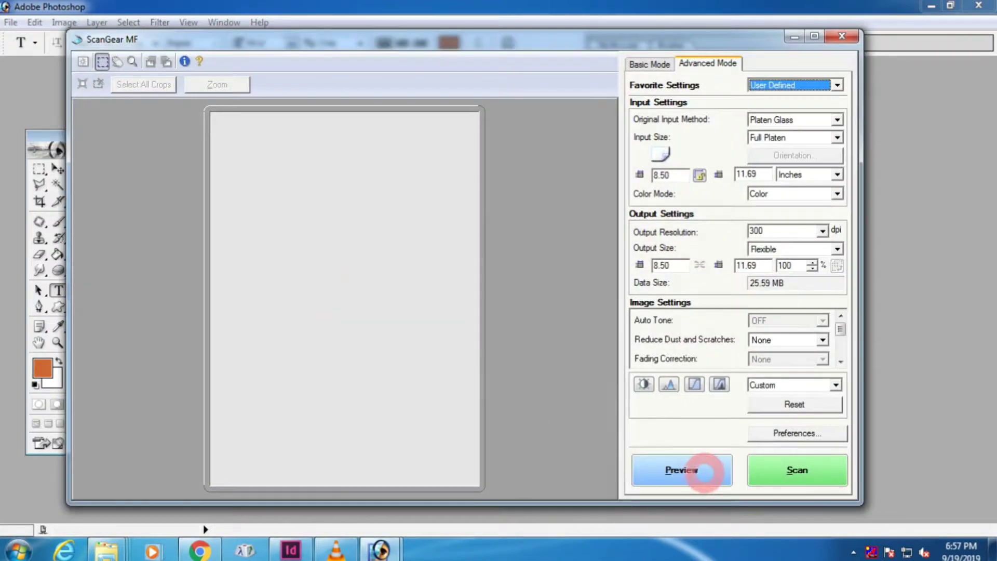
click(811, 469)
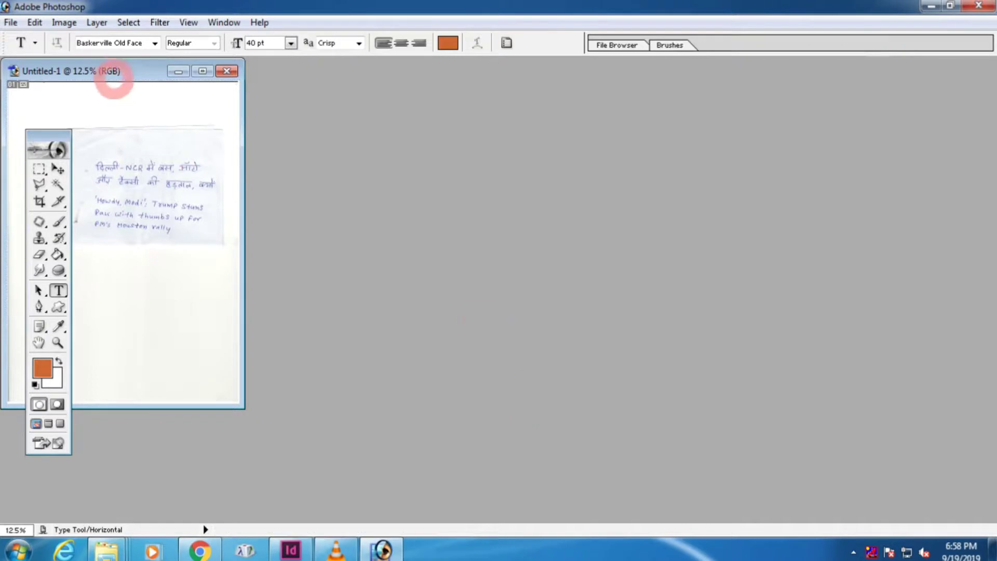
drag(113, 70, 360, 93)
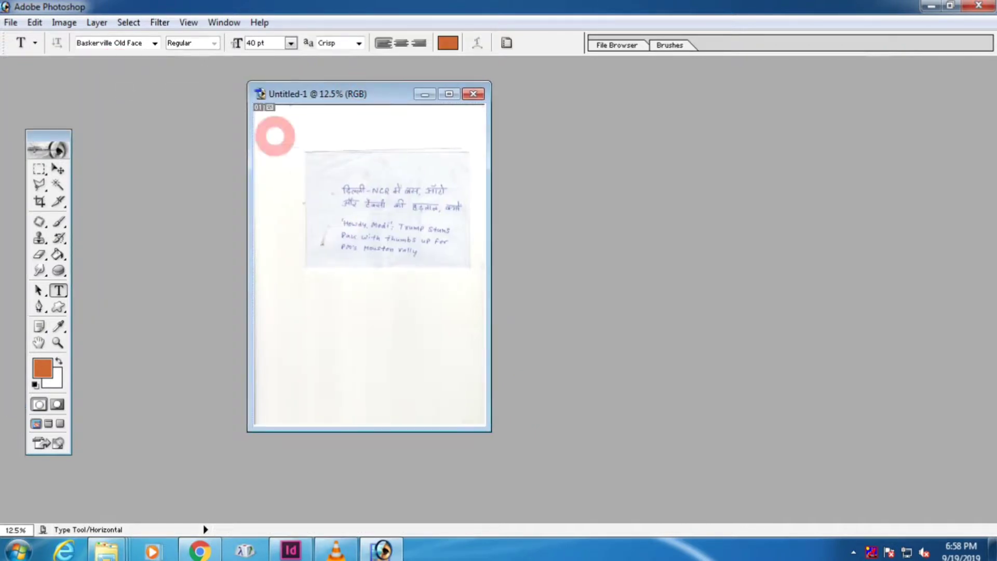
Step: Save the scan as pppp.jpg in Documents with default JPEG options, then close it
key(ctrl+s)
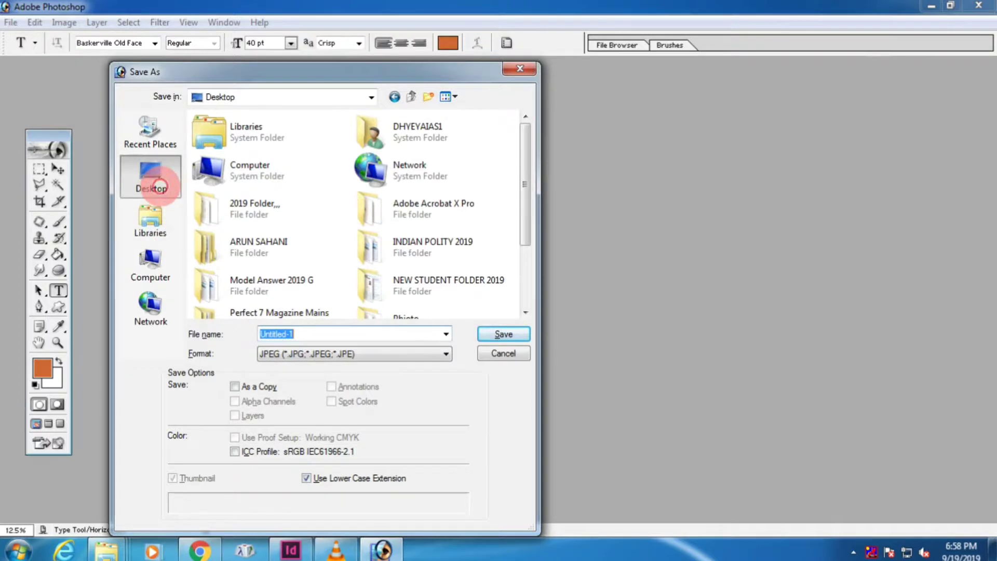
click(156, 229)
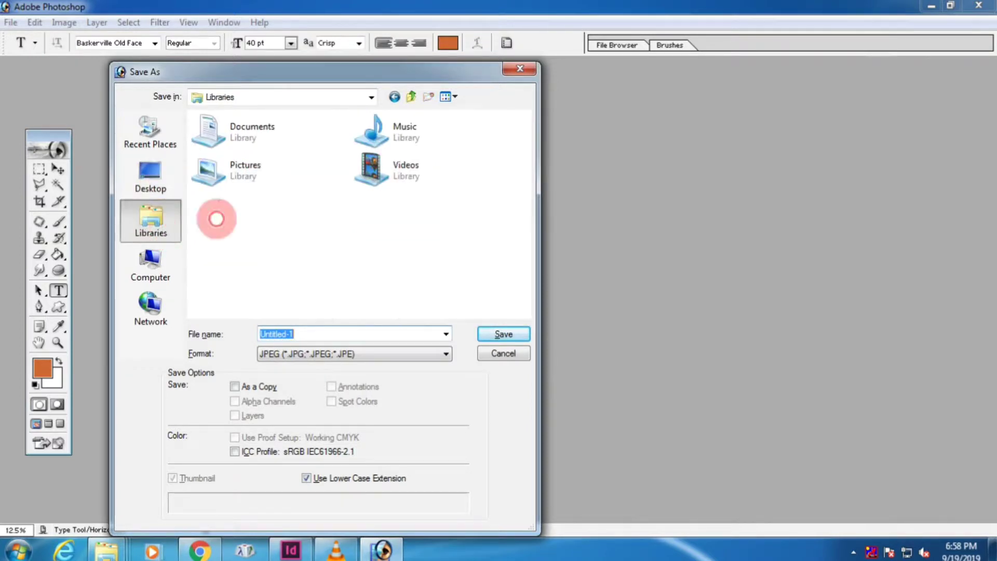
double_click(285, 129)
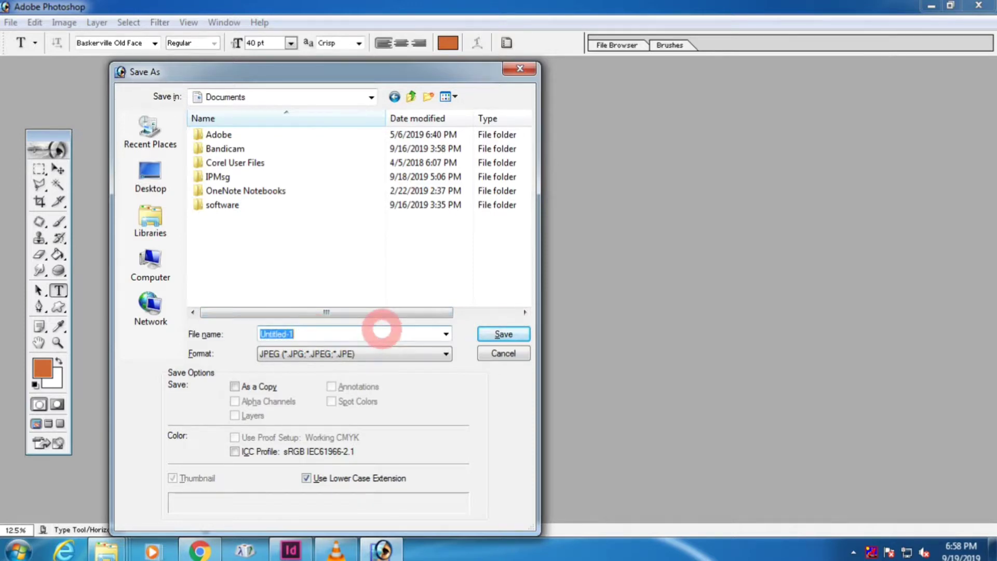
text(pppp)
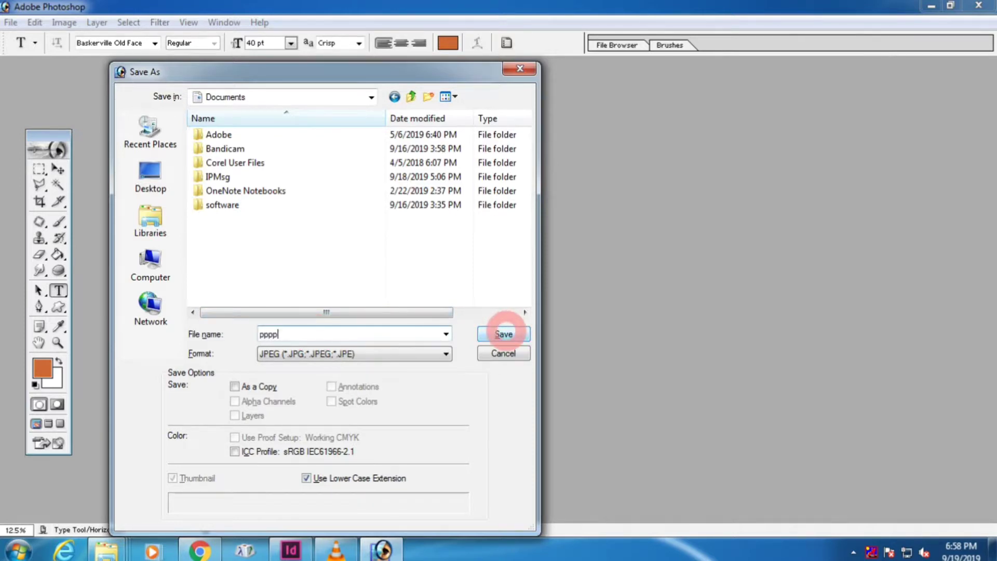
click(504, 333)
click(597, 172)
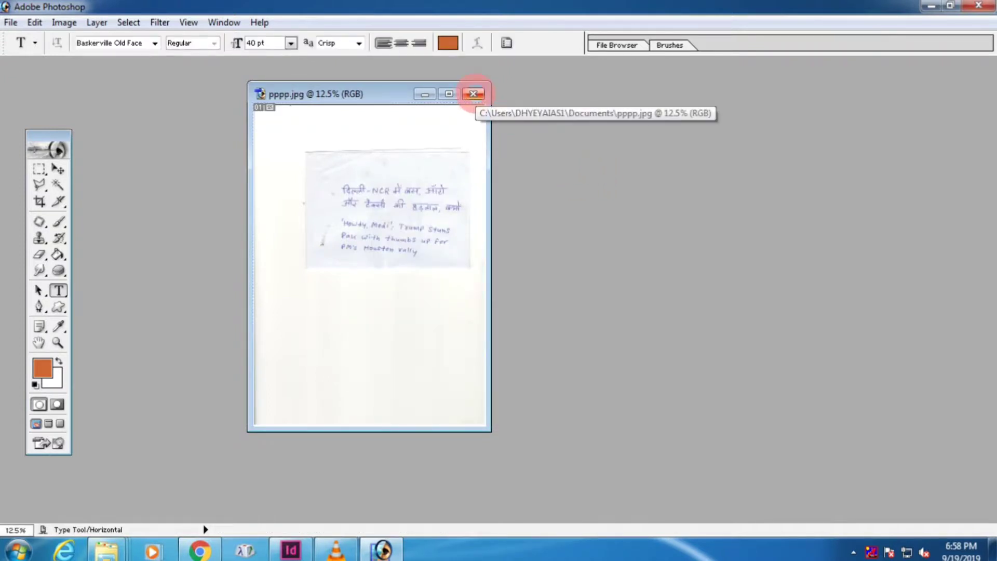
click(473, 93)
Step: Close Photoshop and refresh the desktop
click(977, 6)
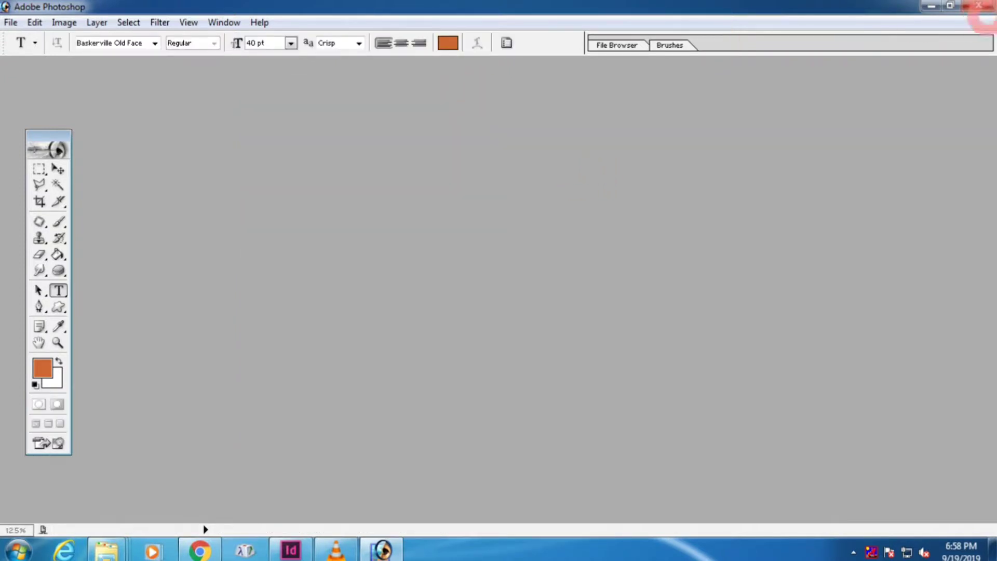
right_click(575, 110)
click(619, 152)
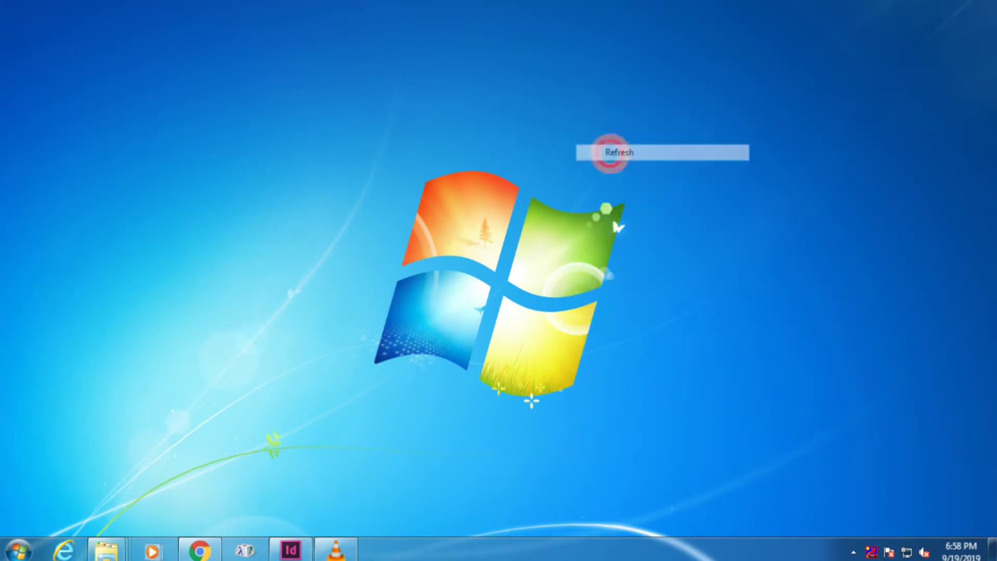
Step: Open Google Drive in a new Chrome tab and expand the My Drive menu
click(203, 549)
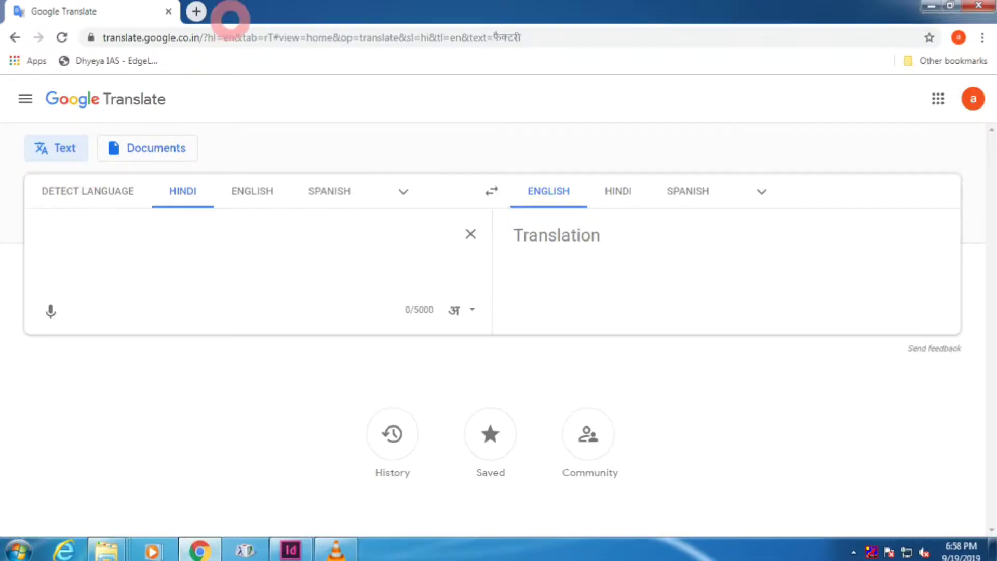
click(196, 12)
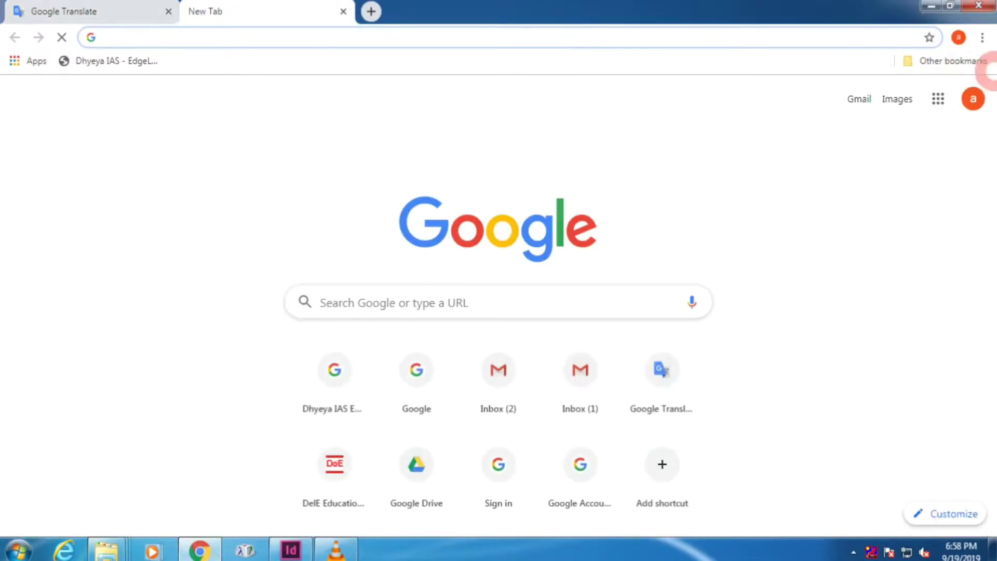
click(940, 98)
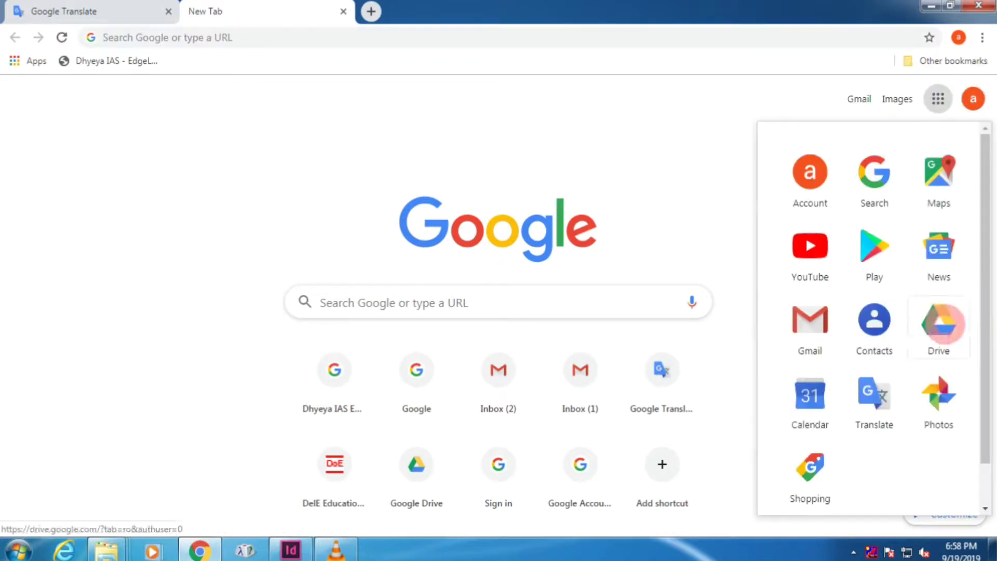
click(944, 333)
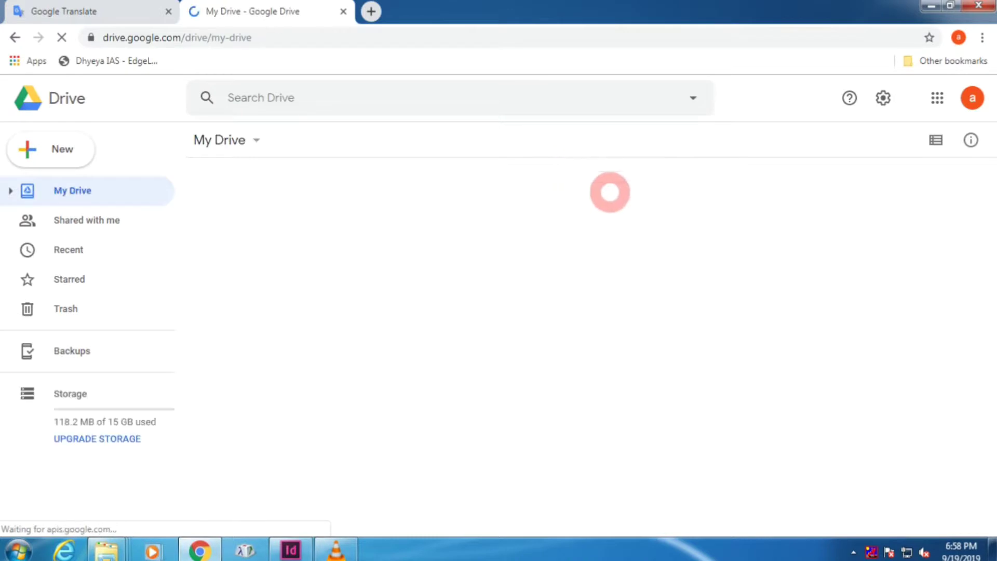
click(253, 139)
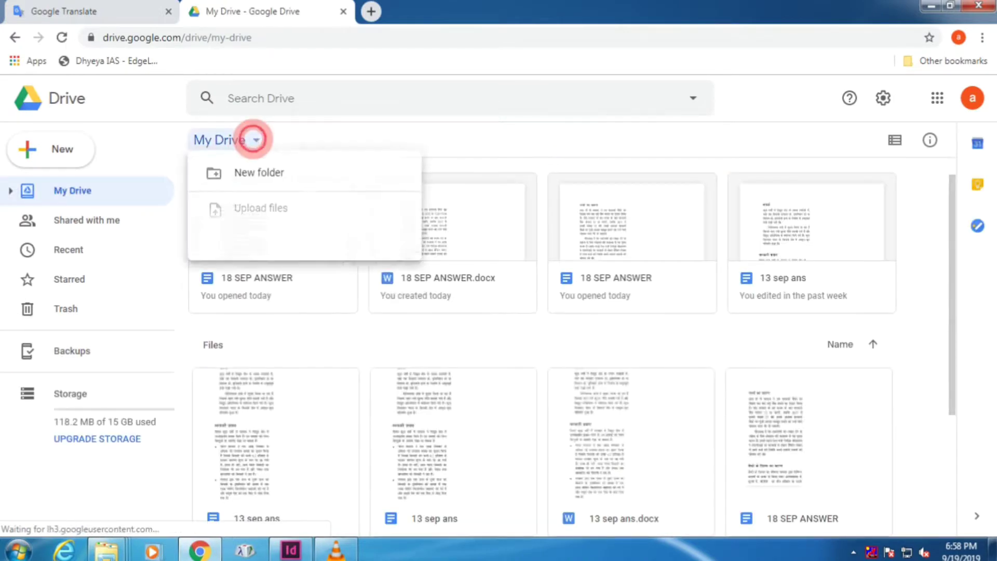
Step: Upload pppp.jpg from Documents to Google Drive and locate it under Recent
click(258, 208)
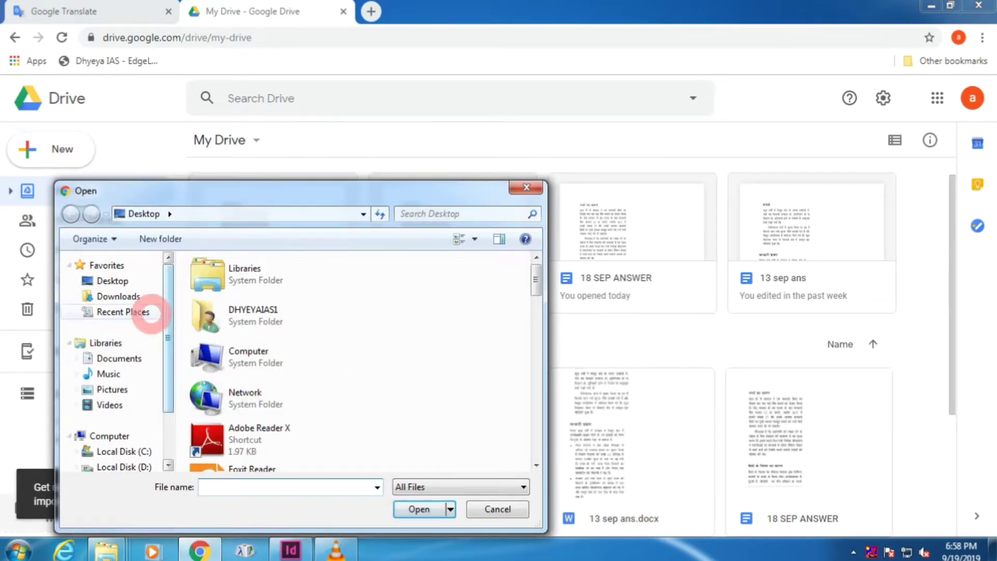
click(119, 358)
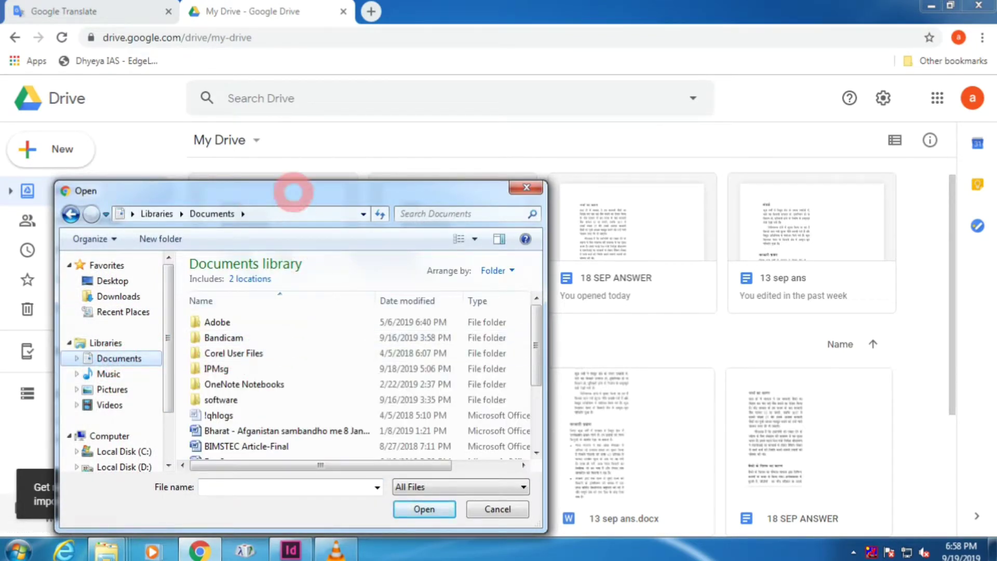
drag(293, 192, 387, 114)
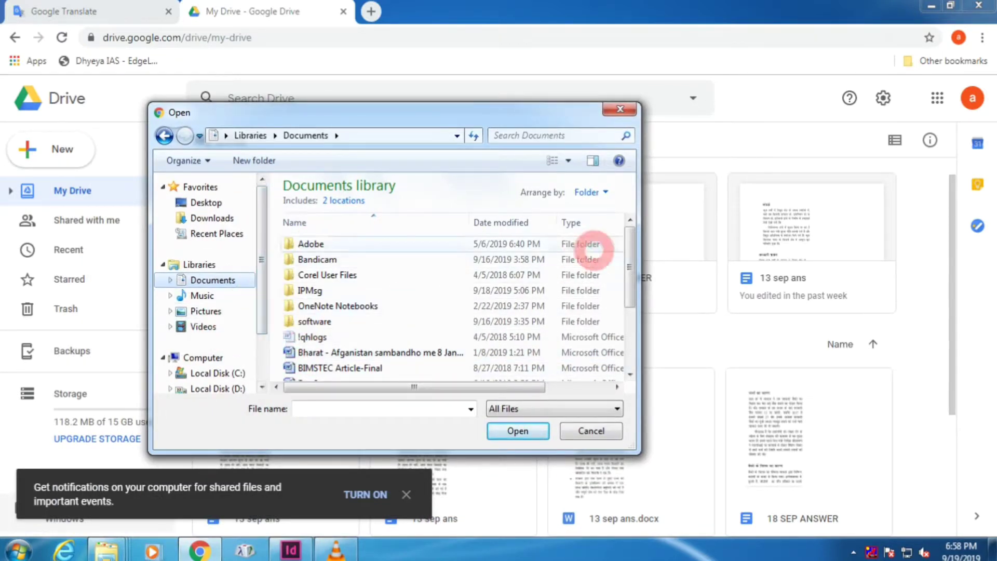
drag(630, 260, 630, 313)
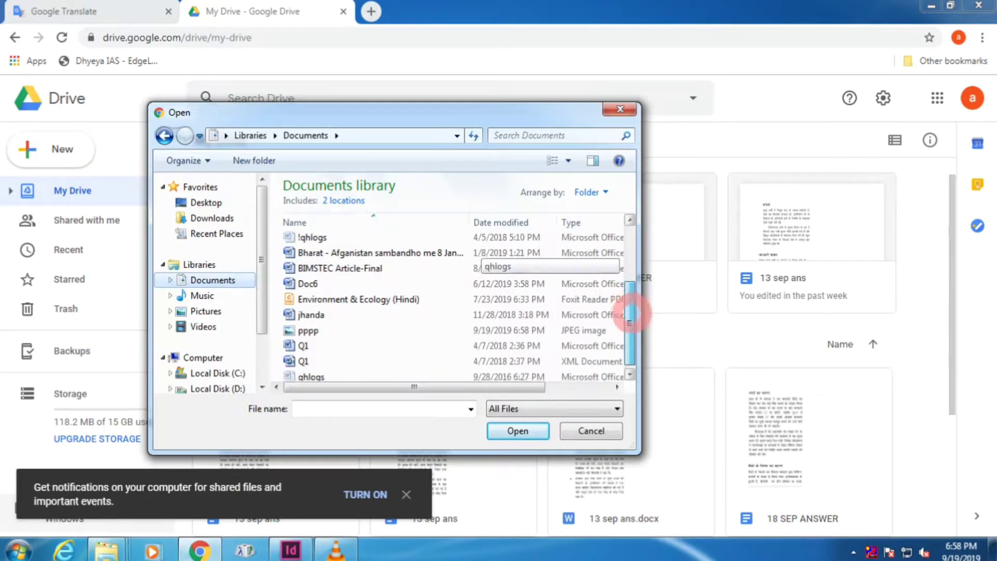
click(312, 326)
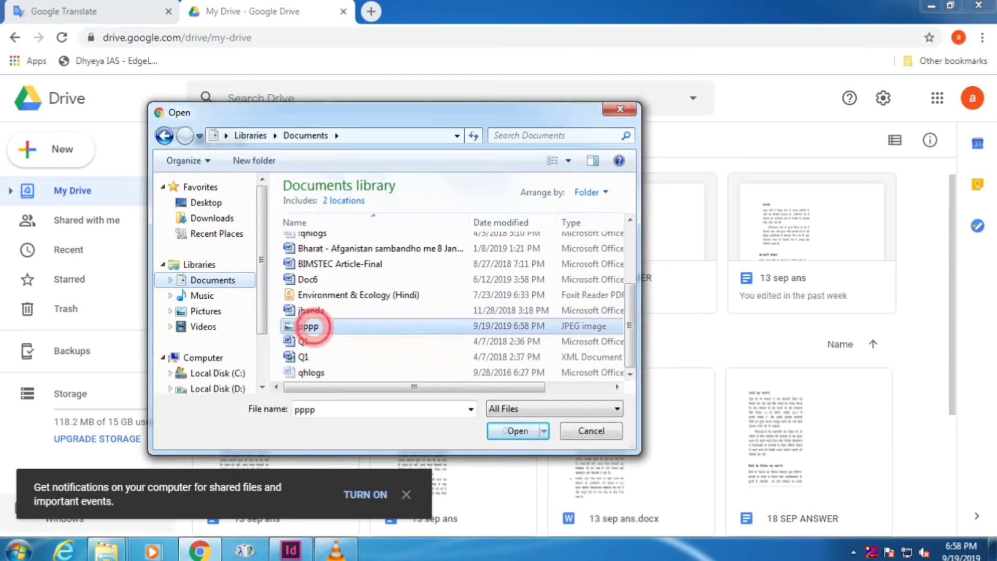
click(511, 431)
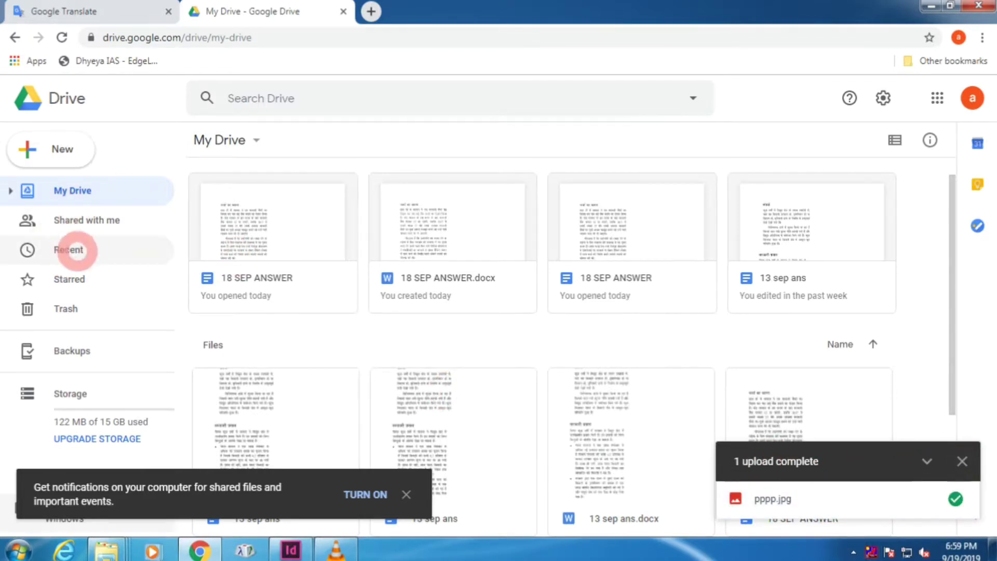
click(76, 250)
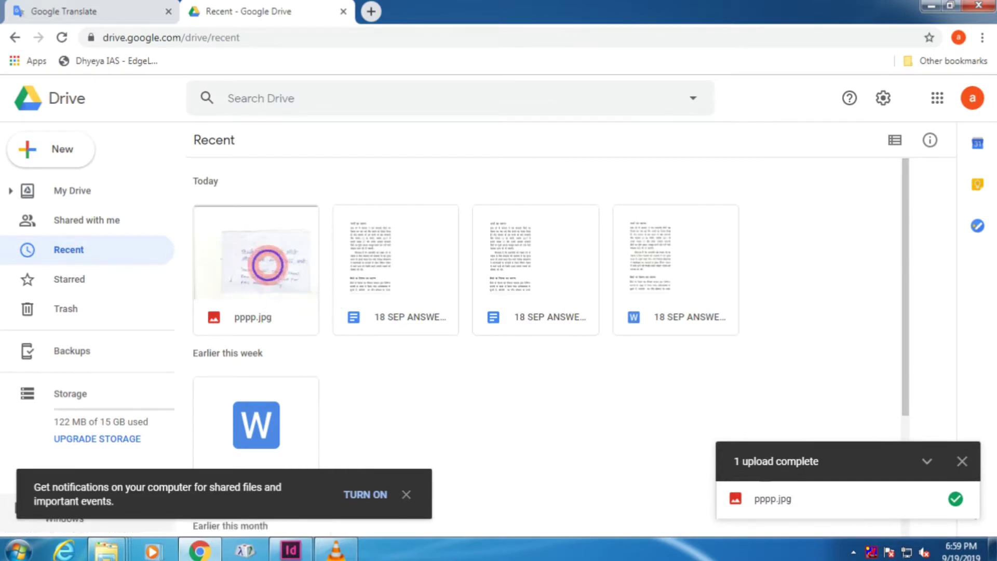
right_click(268, 265)
mouse_move(337, 311)
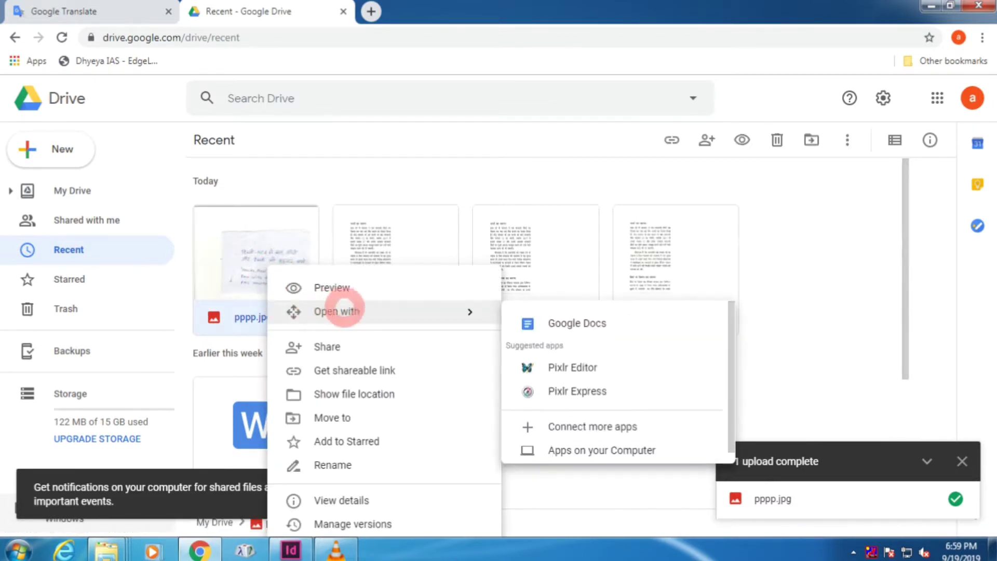
Step: Open pppp.jpg with Google Docs and dismiss the trial popup
click(580, 323)
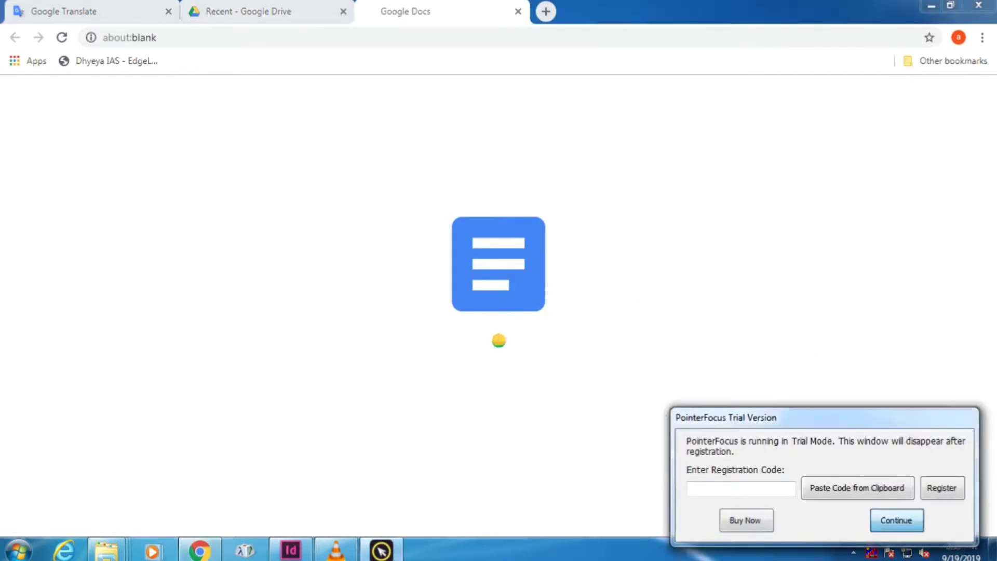
click(896, 520)
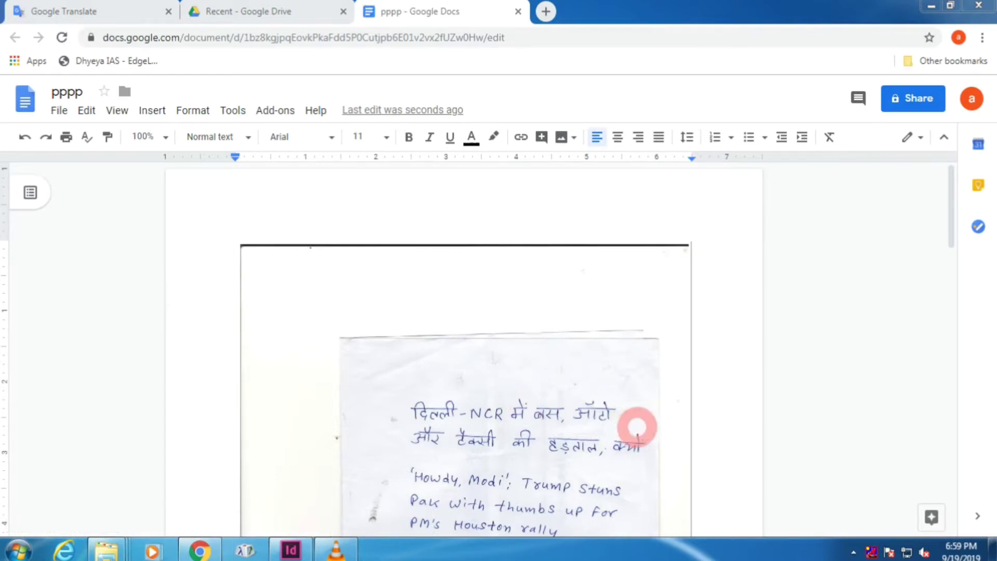
Step: Scroll below the note image to the recognised Hindi heading and English line
click(763, 356)
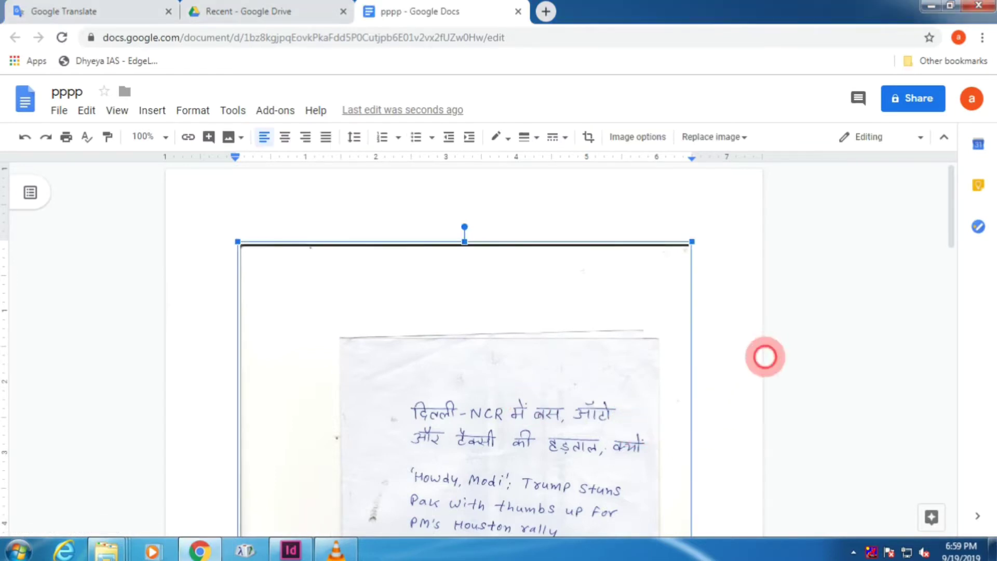
scroll(761, 369, down, 4)
scroll(762, 374, down, 3)
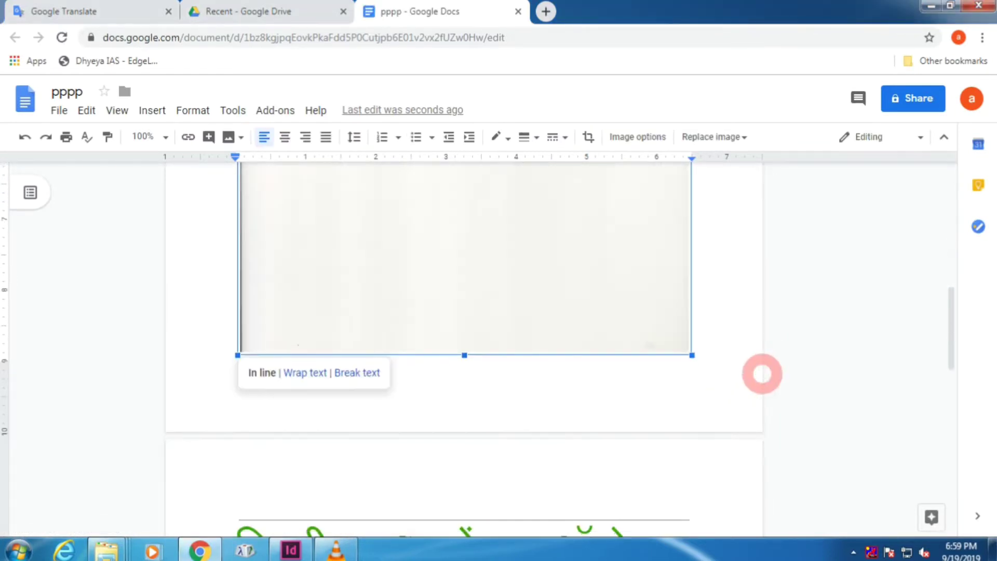
scroll(762, 374, down, 2)
scroll(762, 374, down, 2)
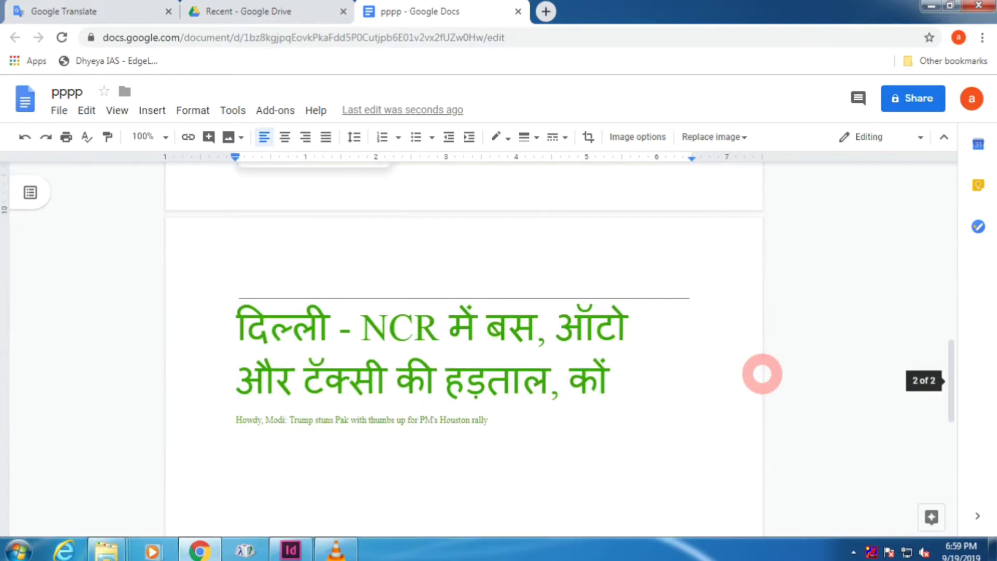
click(483, 335)
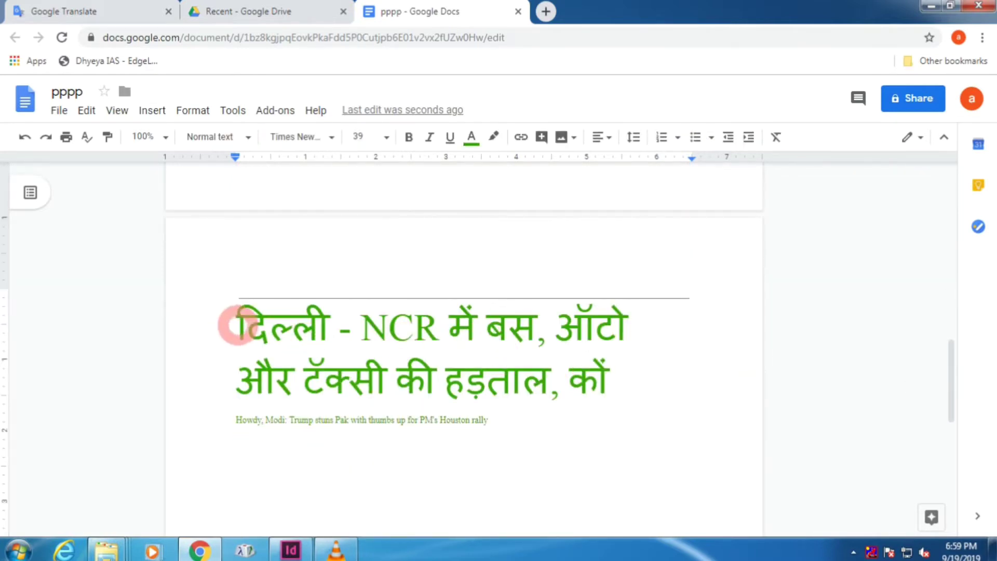
drag(236, 325, 617, 378)
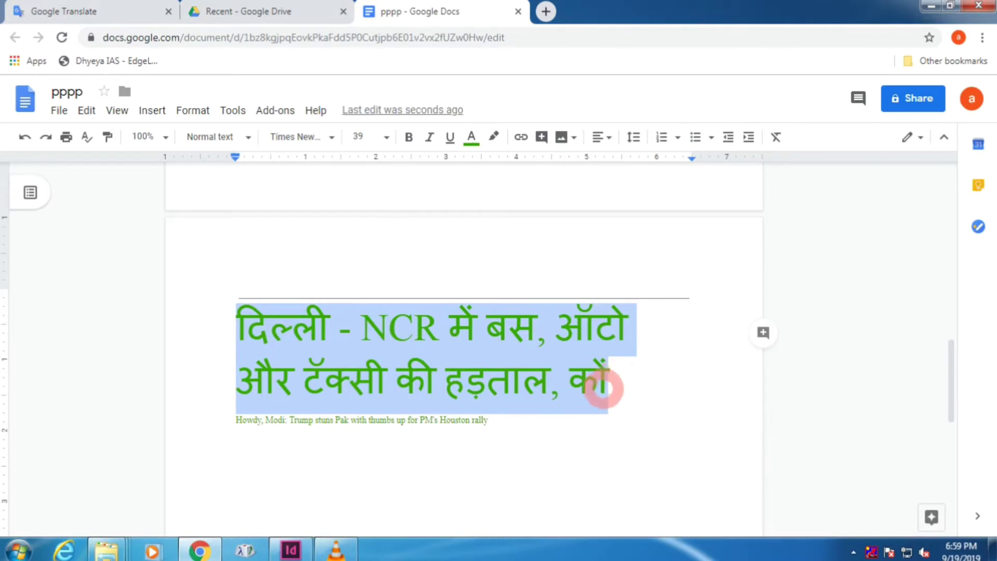
scroll(592, 392, down, 1)
click(412, 347)
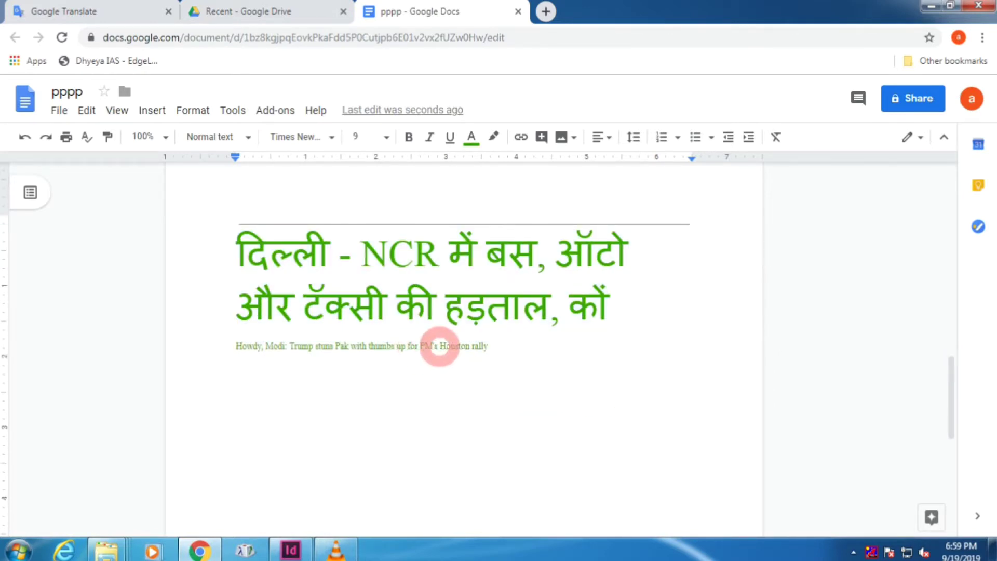
Step: Copy the recognised Hindi and English text, then show the desktop
scroll(603, 327, up, 5)
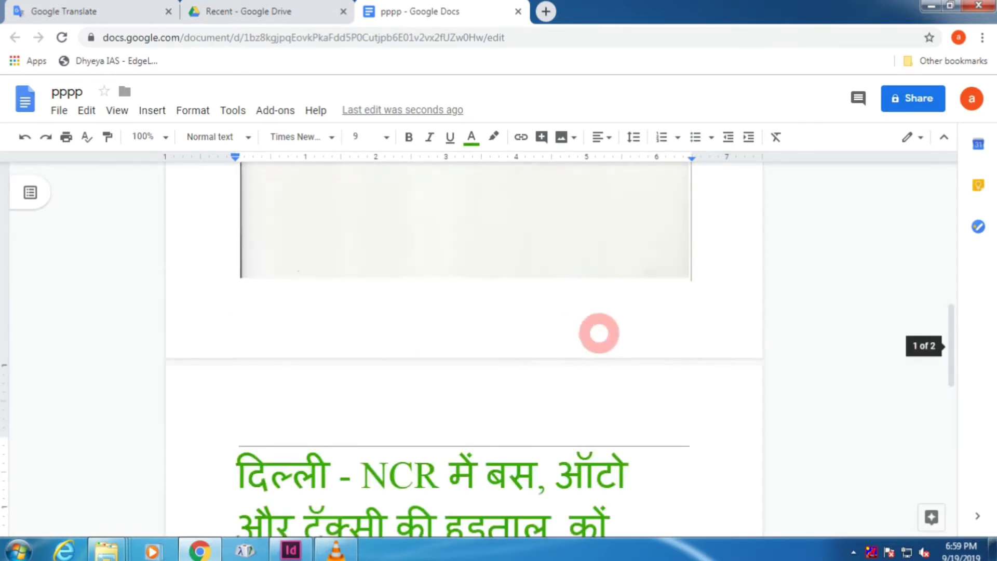
scroll(597, 334, up, 4)
scroll(598, 332, up, 3)
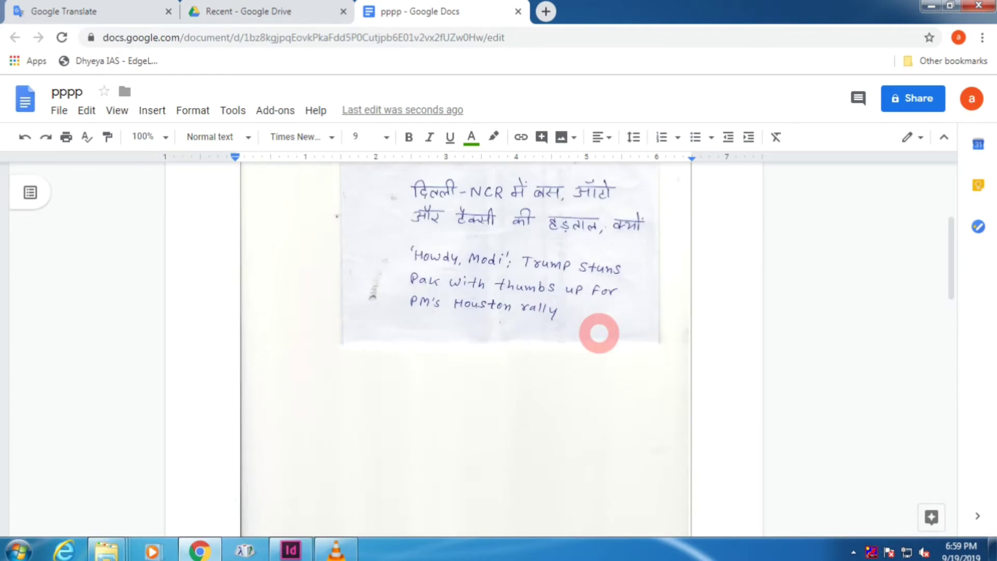
scroll(599, 333, down, 4)
scroll(598, 333, down, 3)
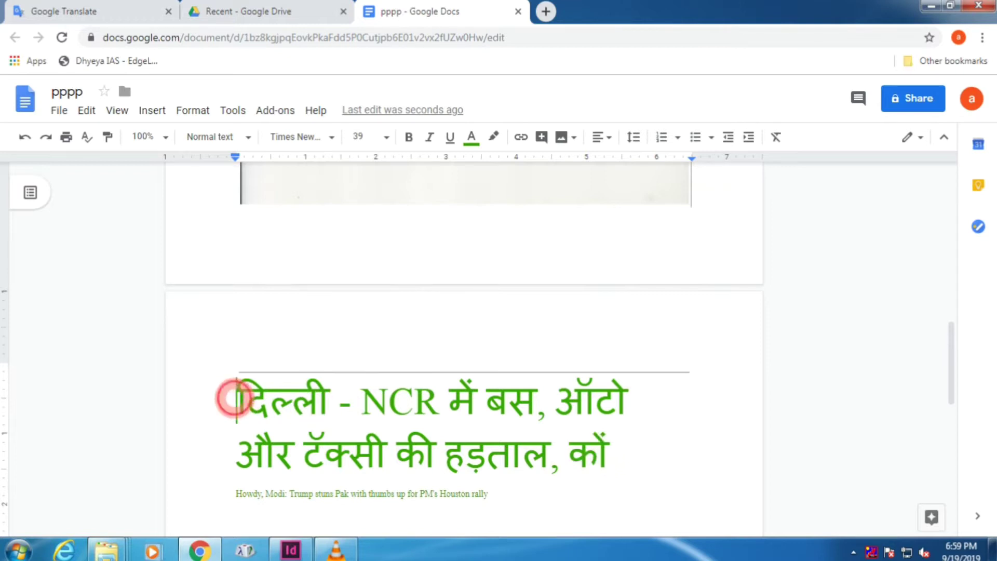
mouse_move(233, 397)
mouse_down()
mouse_move(580, 485)
mouse_move(534, 513)
mouse_up()
key(ctrl+c)
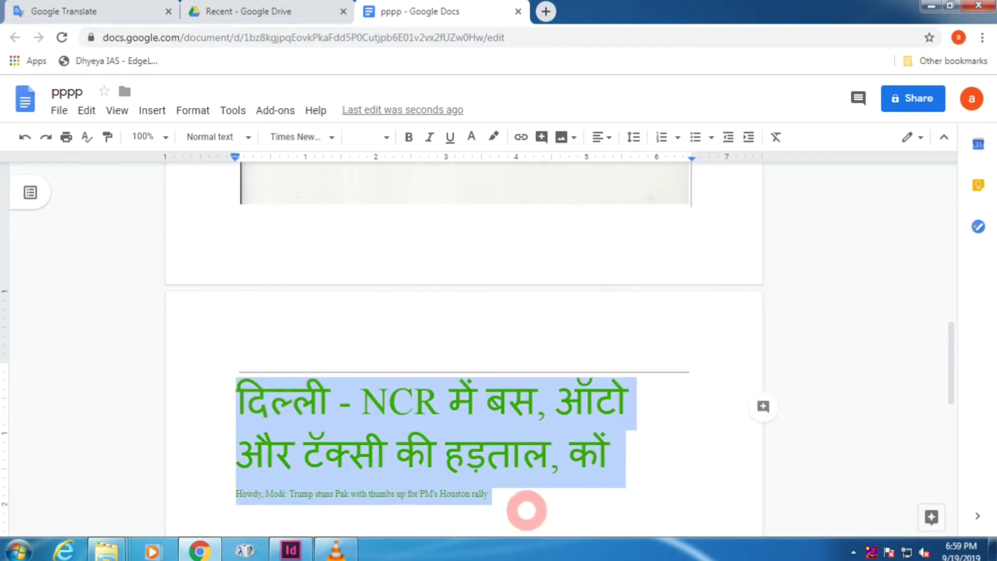
right_click(371, 437)
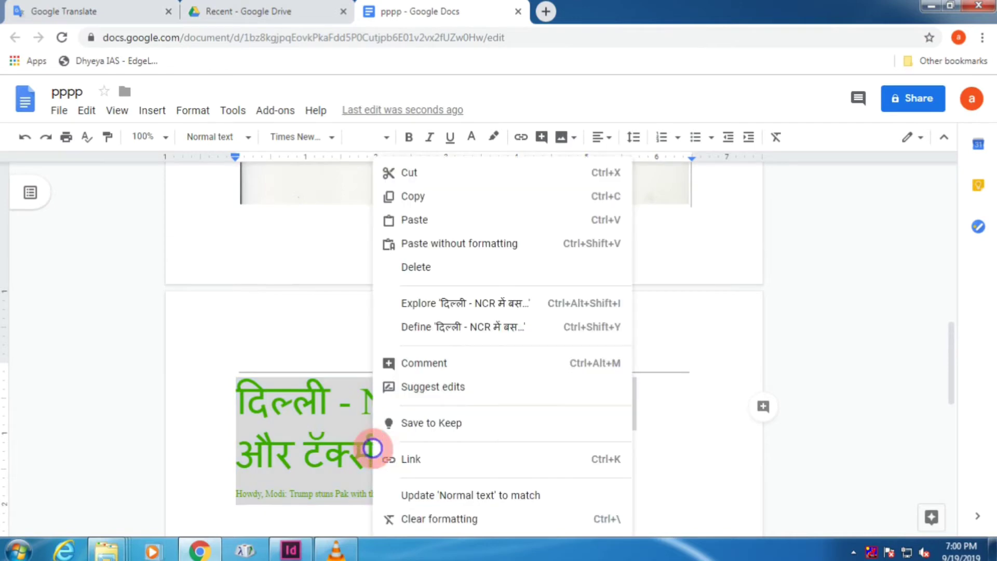
click(432, 196)
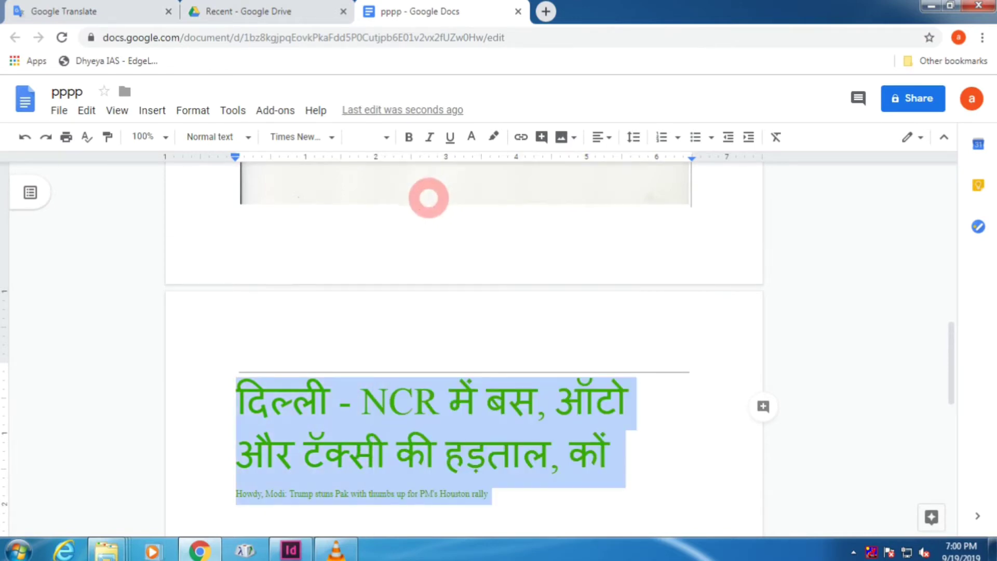
key(super+d)
Step: Launch winword, paste the copied text and set all of it to size 15
key(super+r)
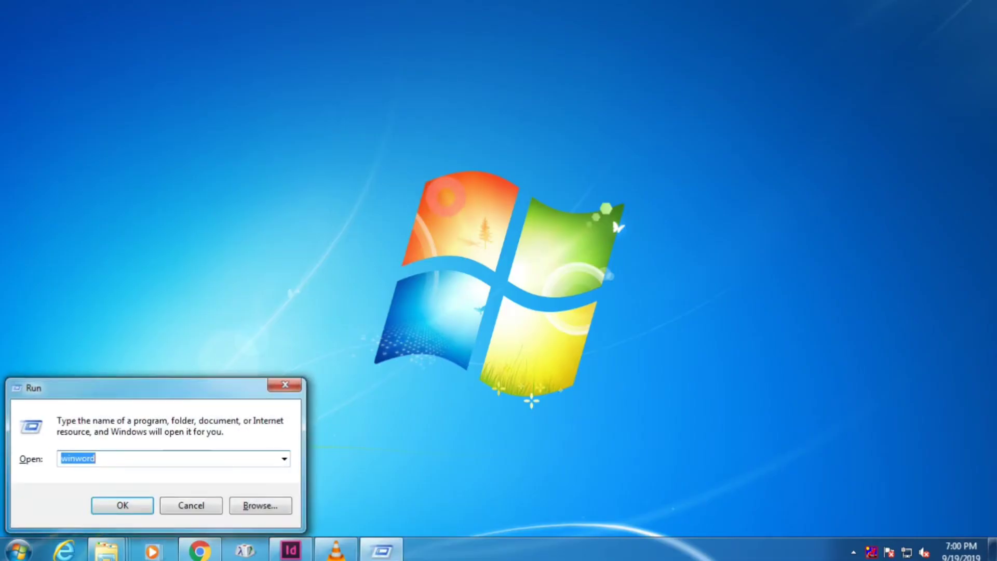
key(Return)
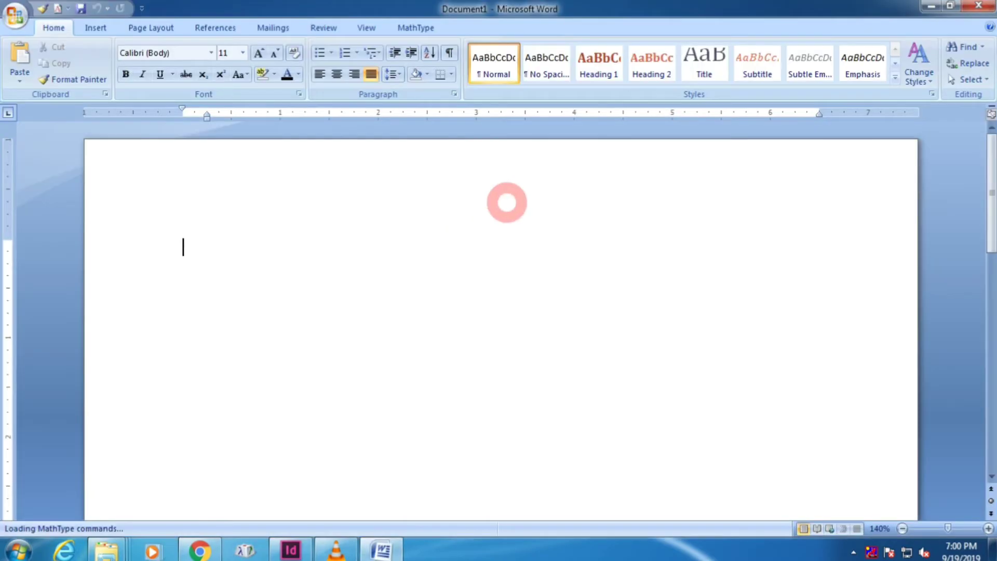
key(ctrl+v)
click(456, 295)
key(ctrl+a)
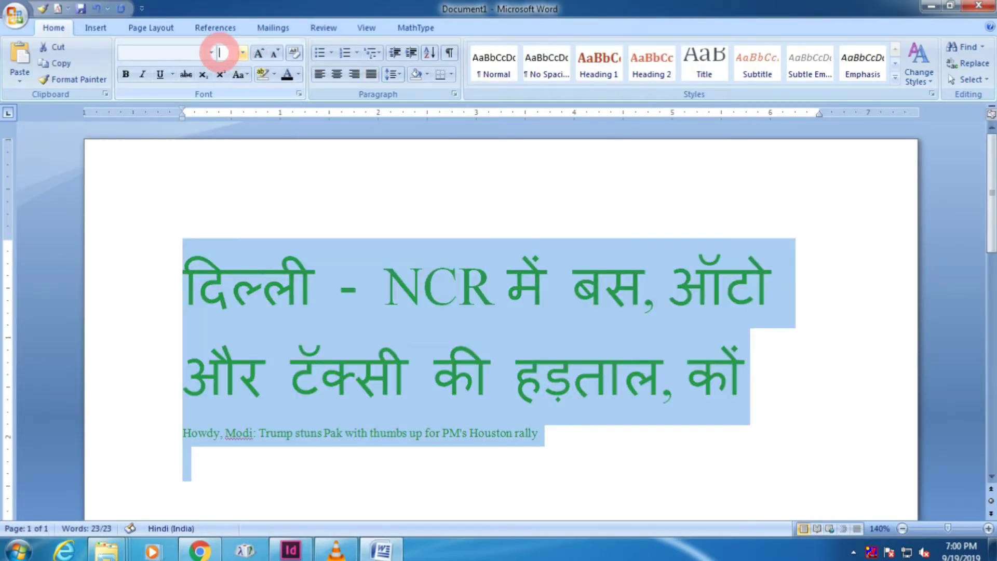
text(15)
key(Return)
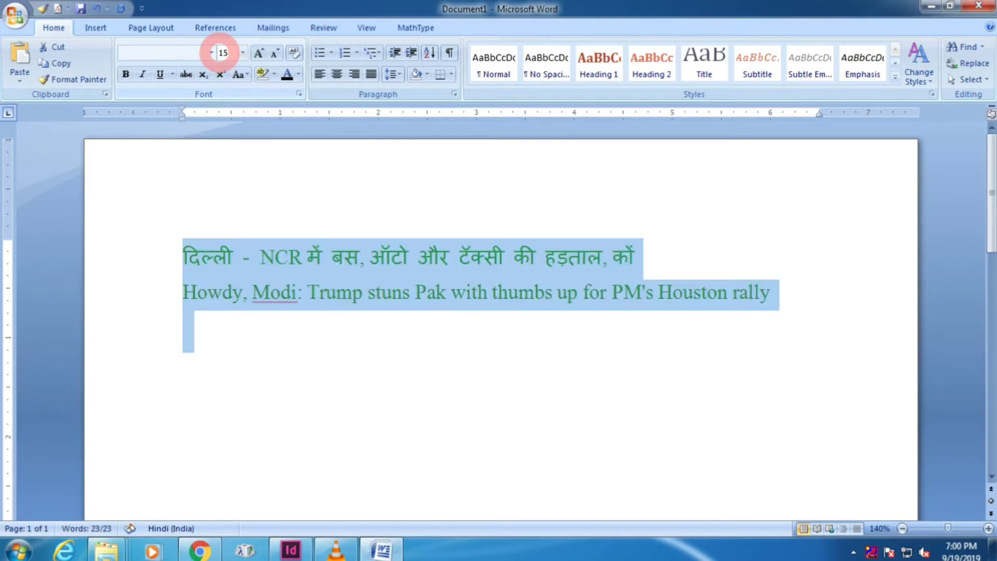
Step: Deselect the text and switch back to the pppp Google Docs document
click(382, 293)
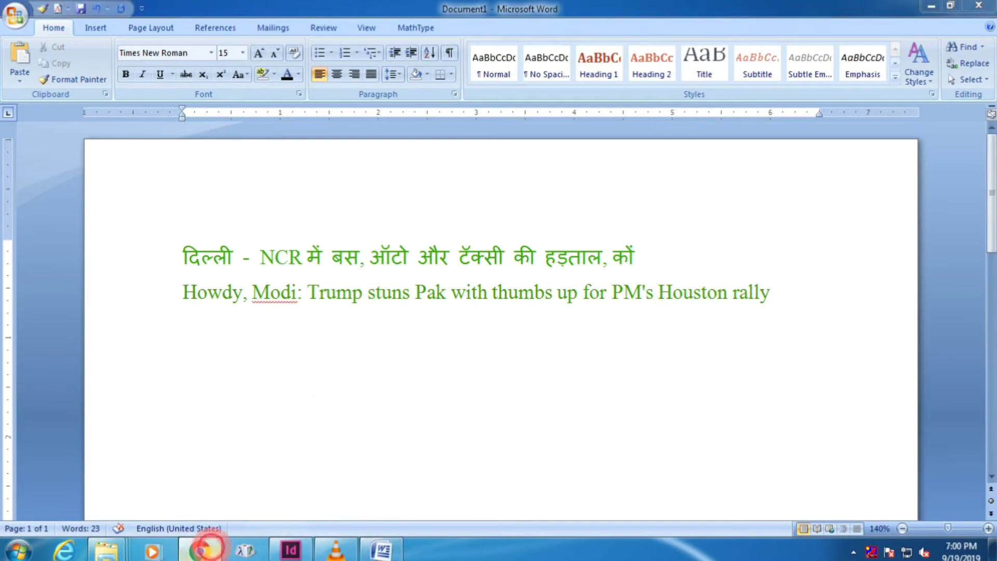
click(199, 549)
scroll(394, 410, down, 3)
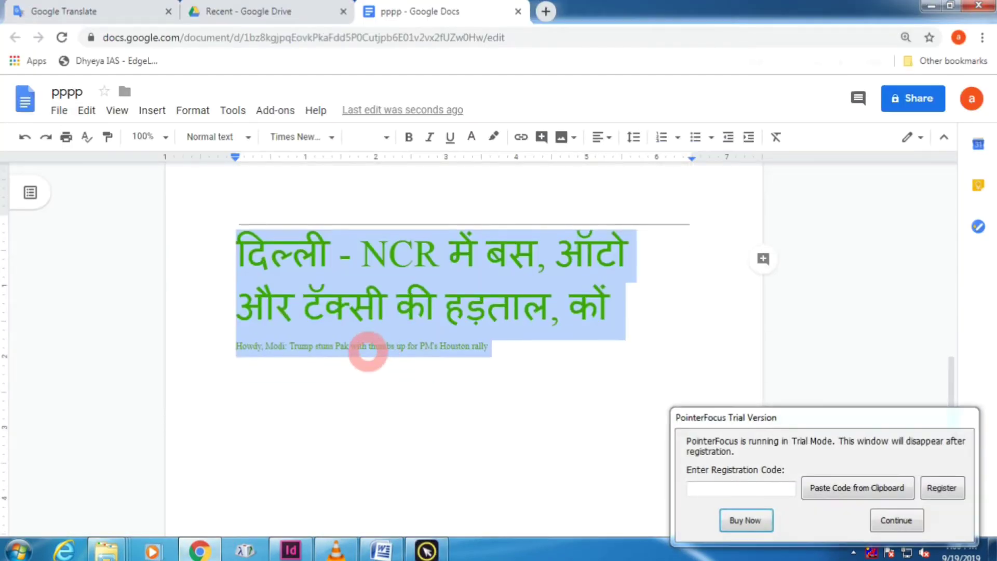
scroll(377, 346, up, 2)
scroll(377, 345, up, 1)
click(445, 413)
scroll(488, 402, down, 2)
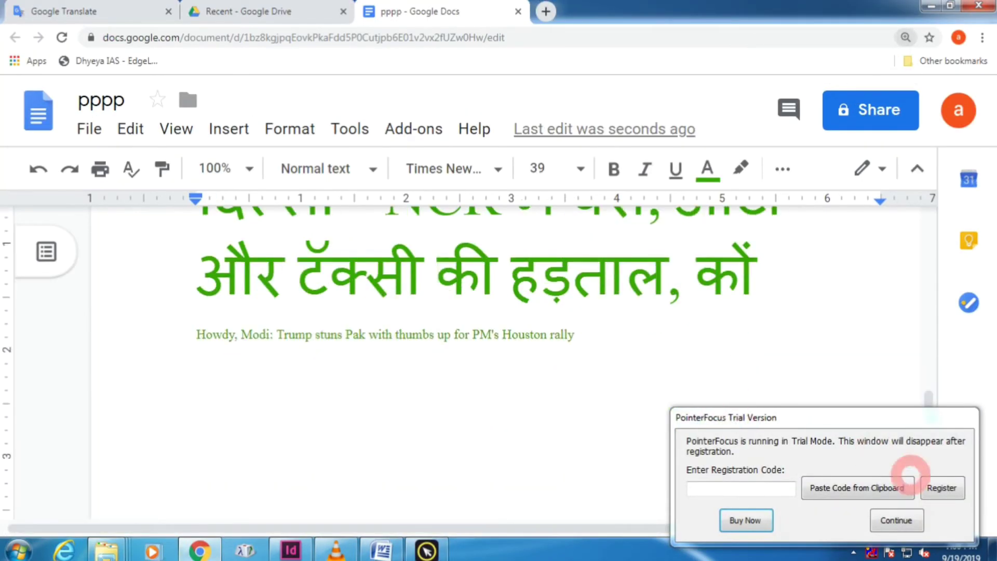
click(895, 520)
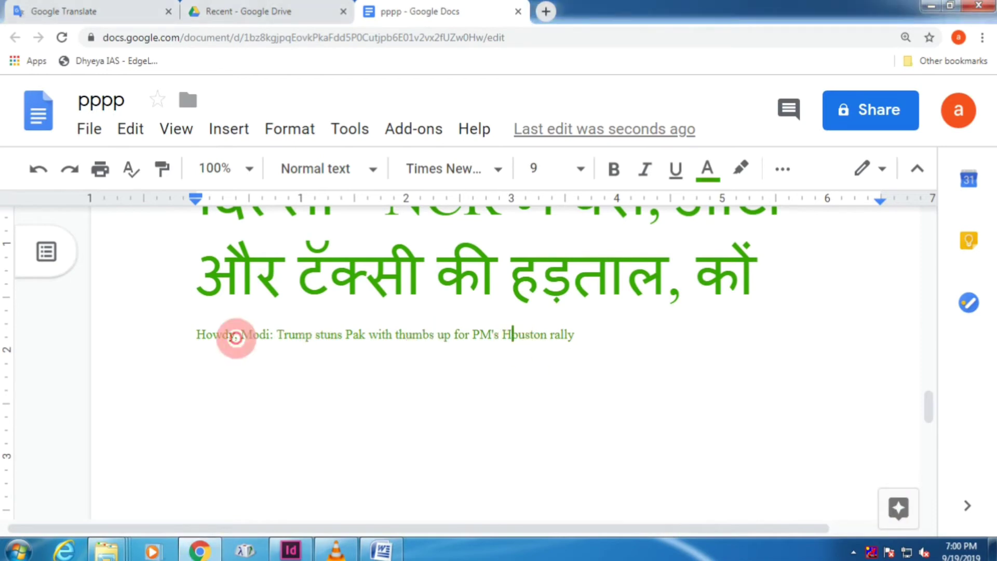
click(380, 549)
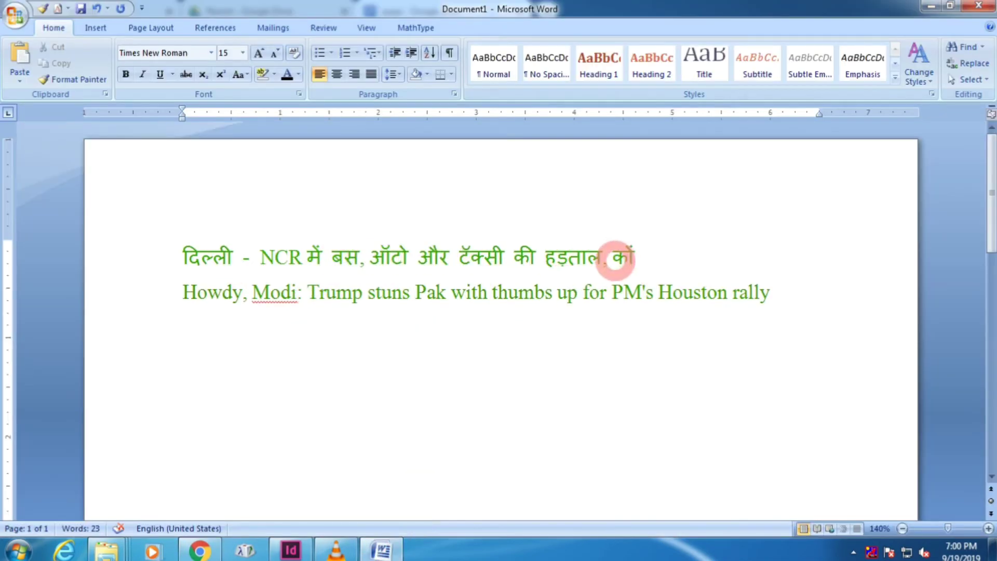
click(683, 295)
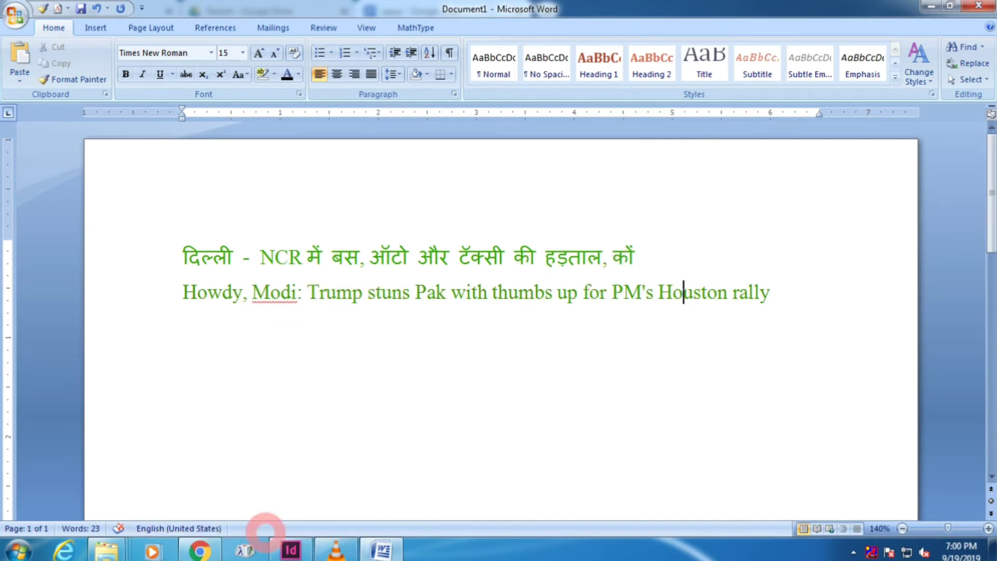
key(alt+Tab)
scroll(394, 260, up, 2)
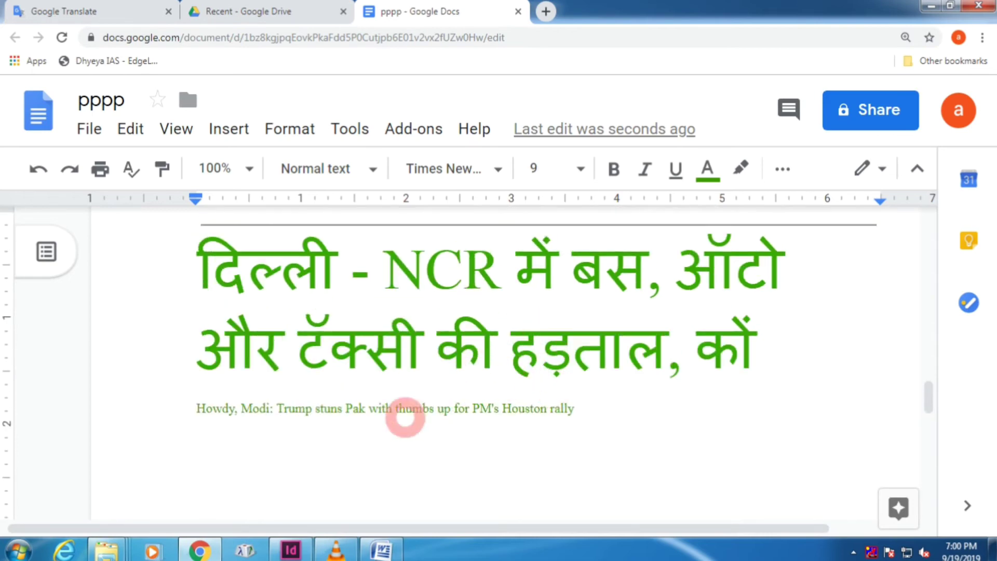
drag(305, 410, 510, 412)
key(alt+Tab)
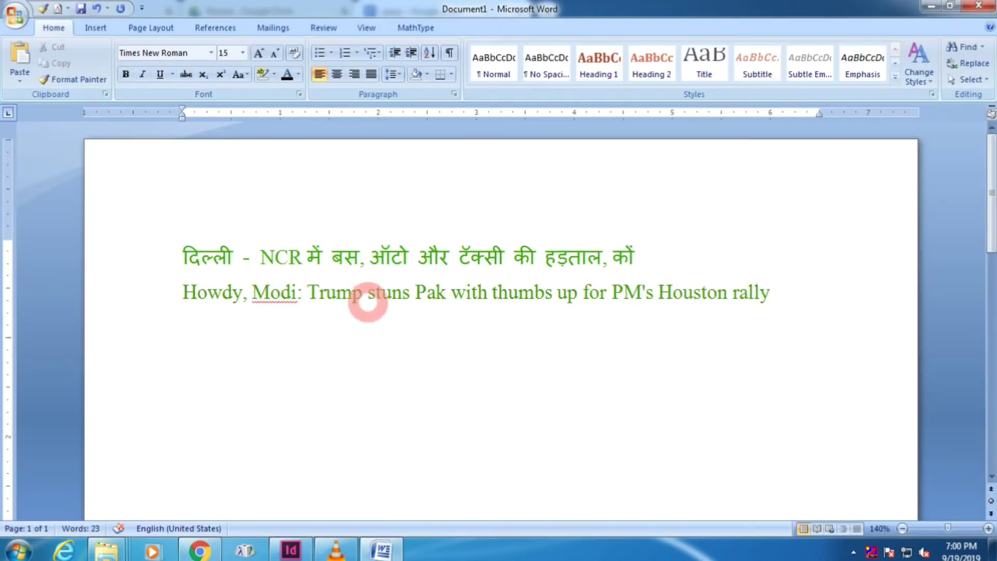
drag(368, 294, 596, 292)
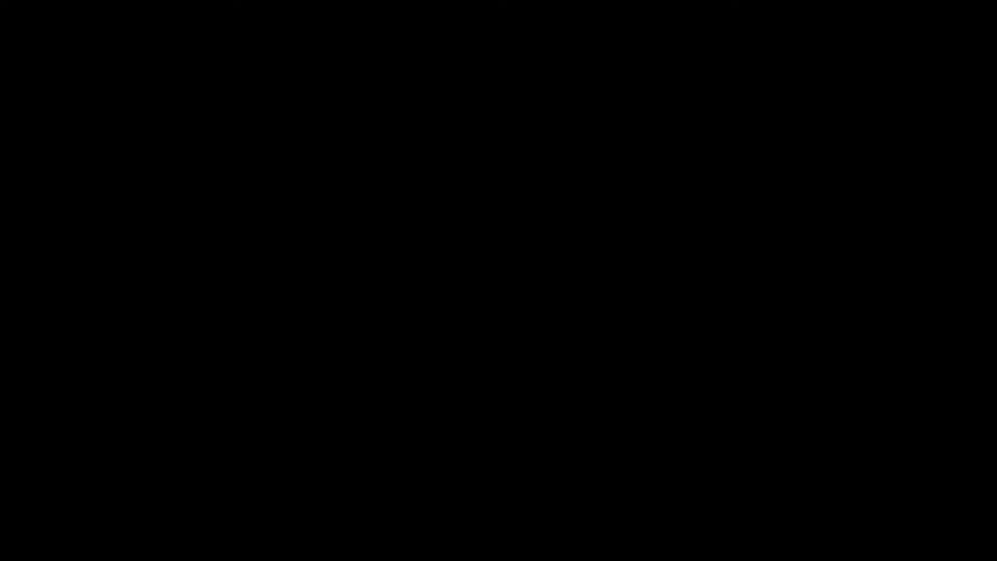